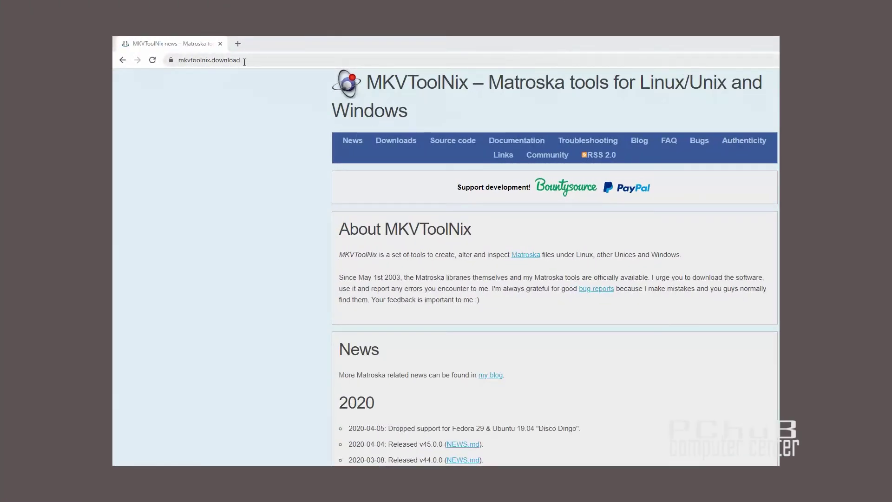
- Check the mkvtoolnix.download address, then follow the Downloads link to downloads.html
drag(181, 60, 244, 61)
click(244, 61)
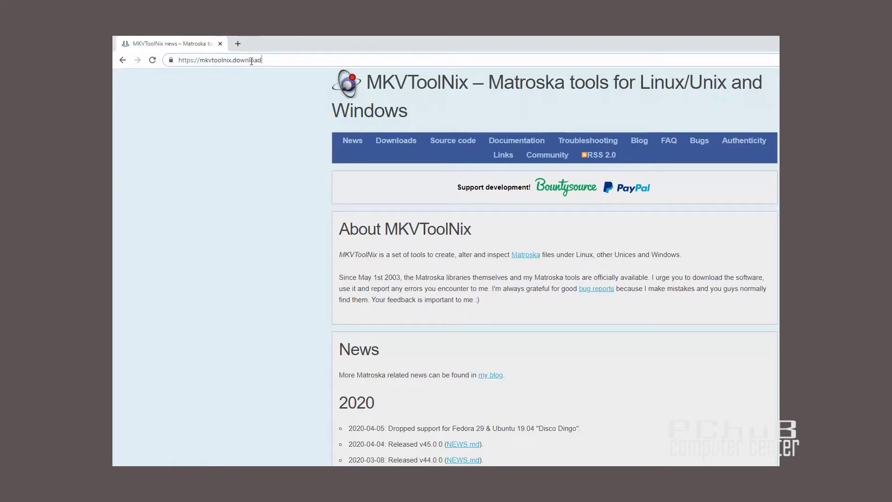
click(403, 143)
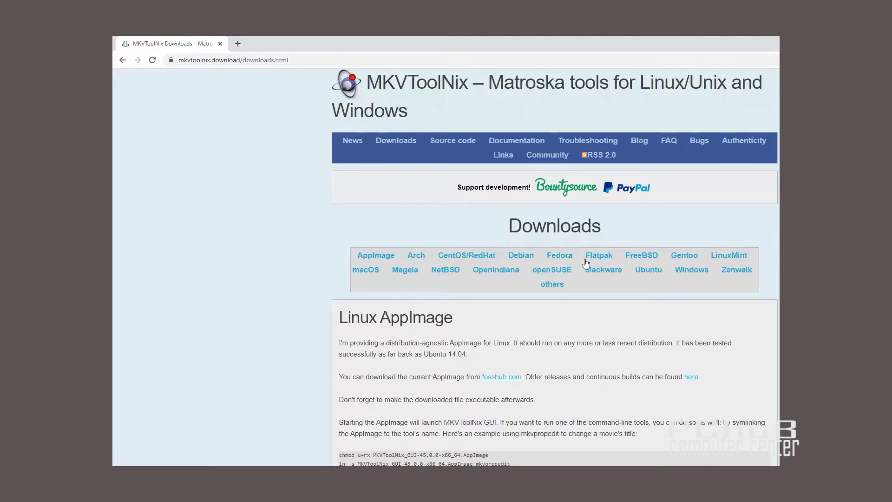
- Jump to the Windows section and follow the fosshub.com link to FossHub's MKVToolNix page
click(685, 271)
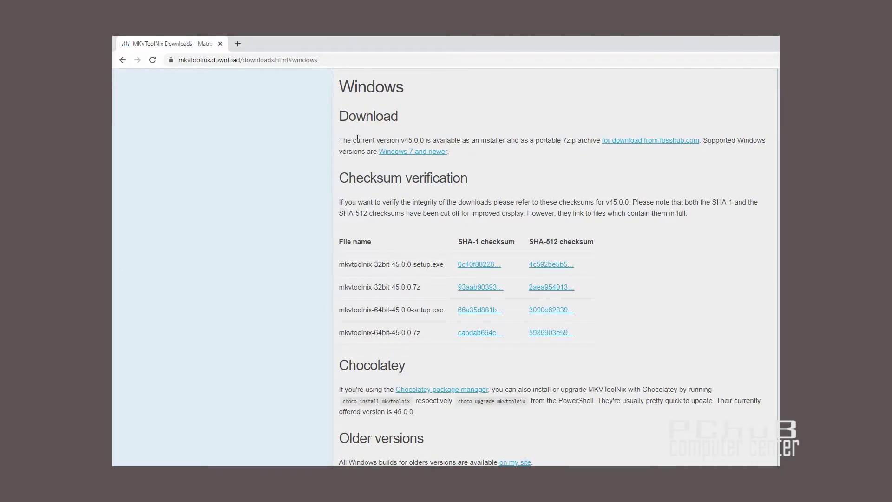
drag(339, 140, 701, 140)
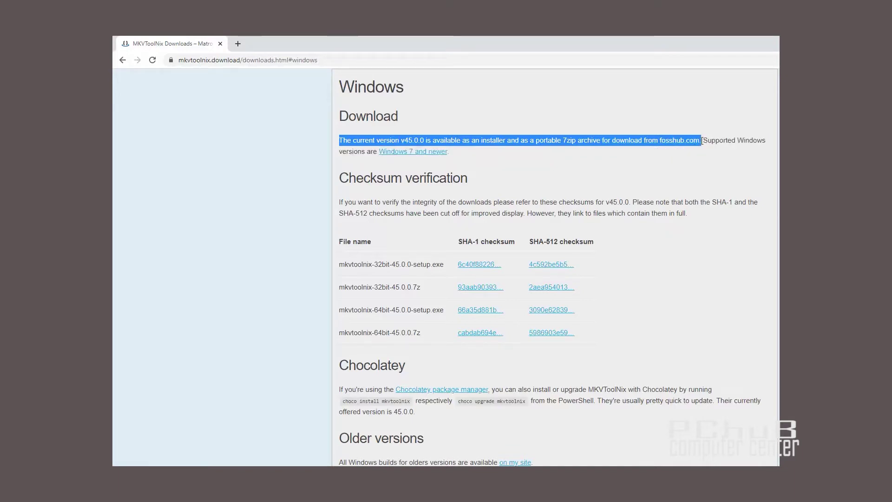
click(676, 177)
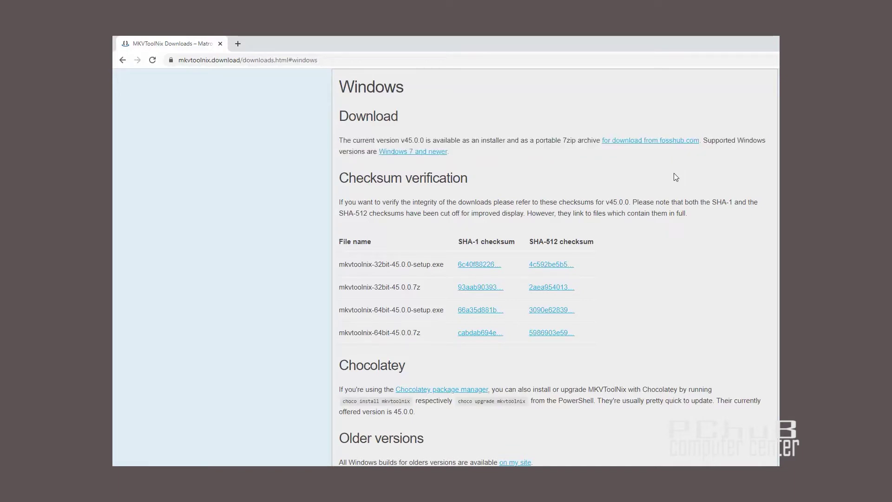
click(658, 147)
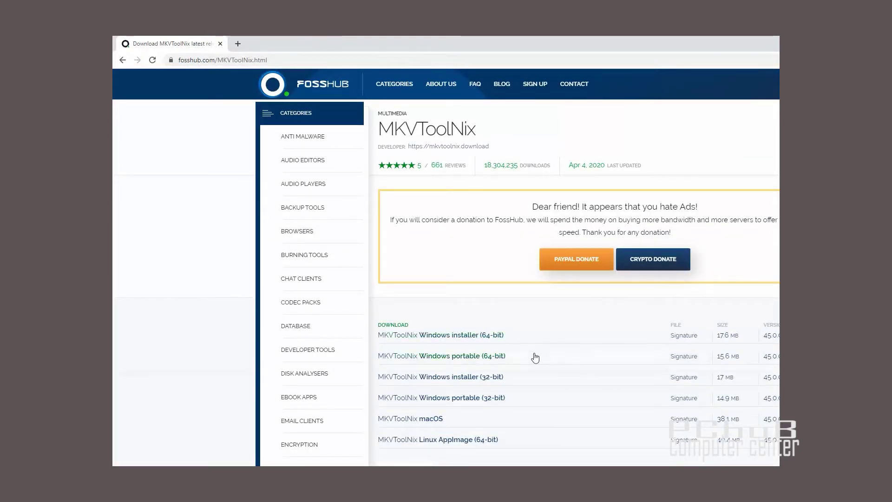
- Download the MKVToolNix Windows installer (64-bit) from FossHub and run the downloaded setup file
click(450, 336)
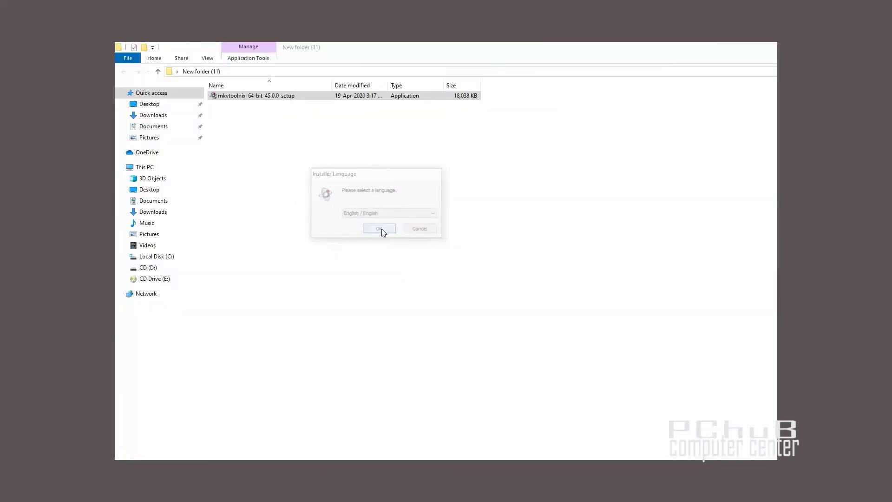
click(382, 229)
- Install MKVToolNix 45.0.0 with the default C:\Program Files\MKVToolNix location and Start Menu folder, then finish
click(616, 363)
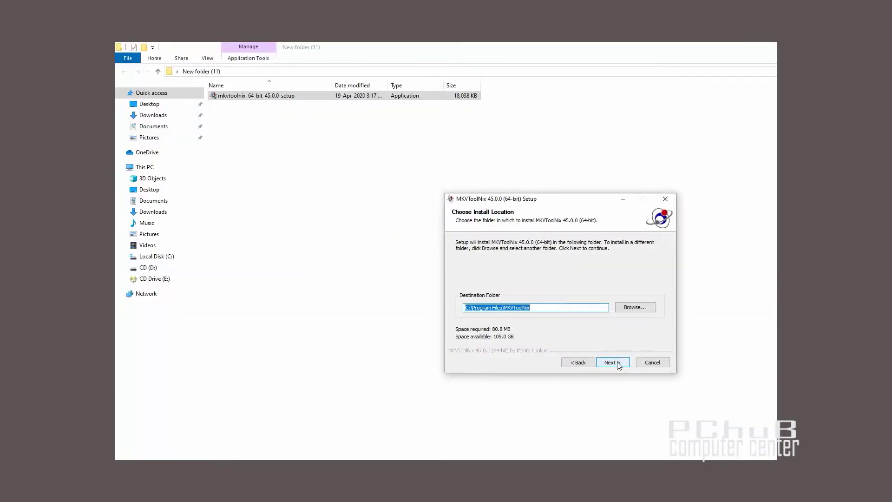
click(618, 362)
click(617, 363)
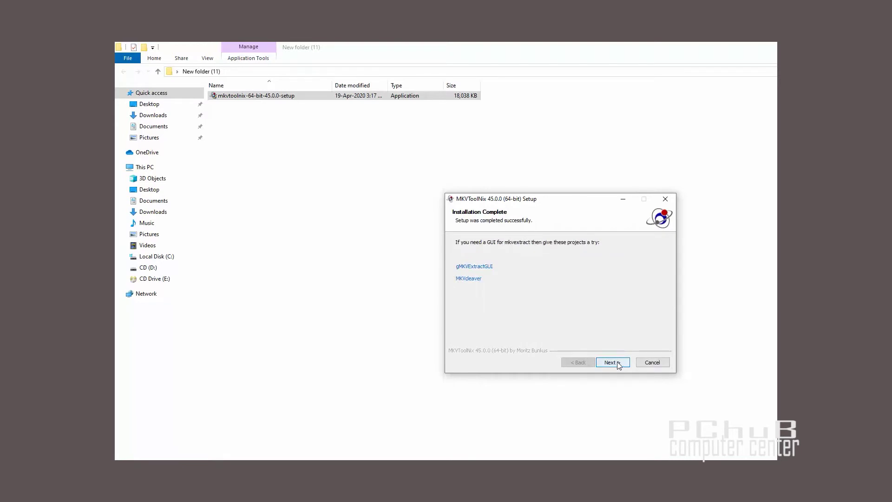
click(617, 362)
click(617, 362)
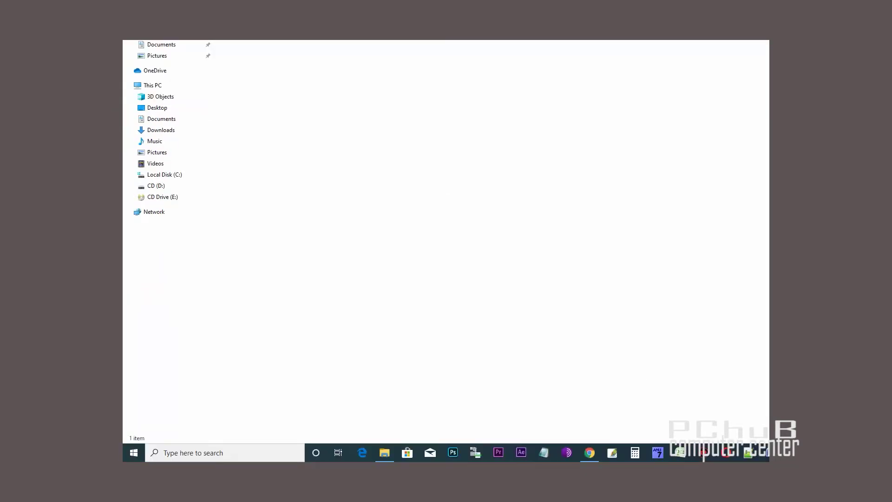
- Search Windows for 'mkv' and launch MKVToolNix GUI from the Best match result
click(195, 453)
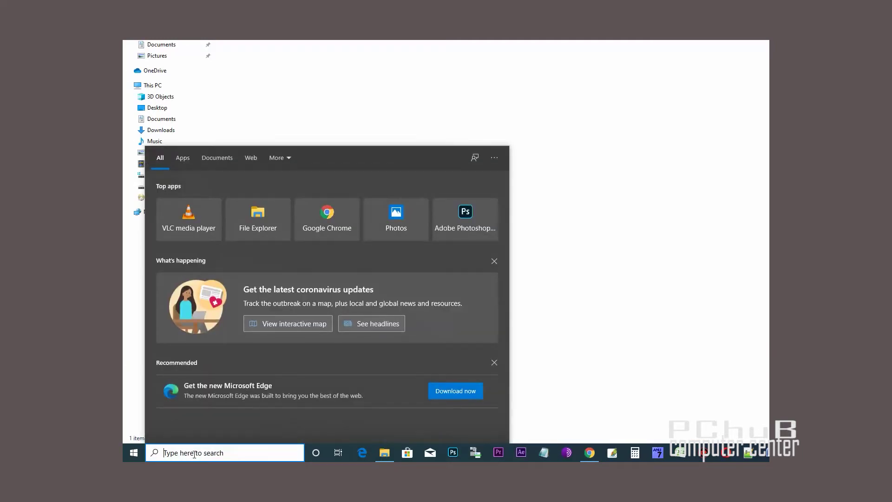
text(mkv)
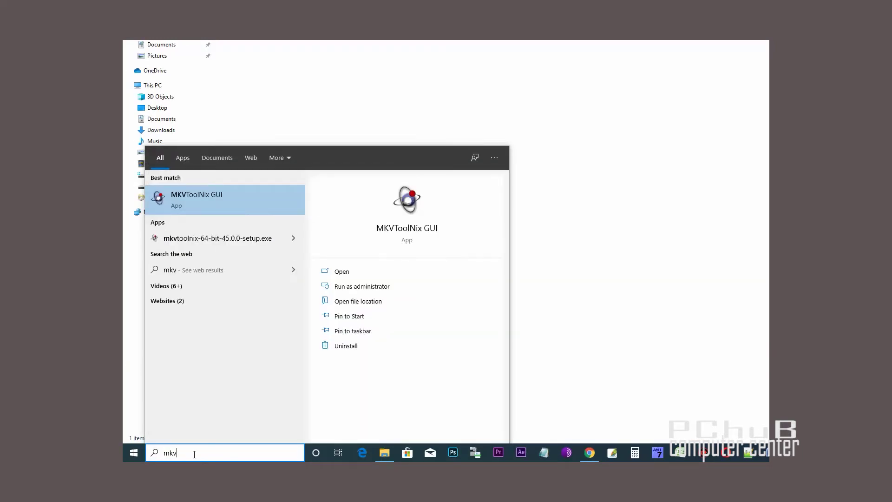
click(220, 200)
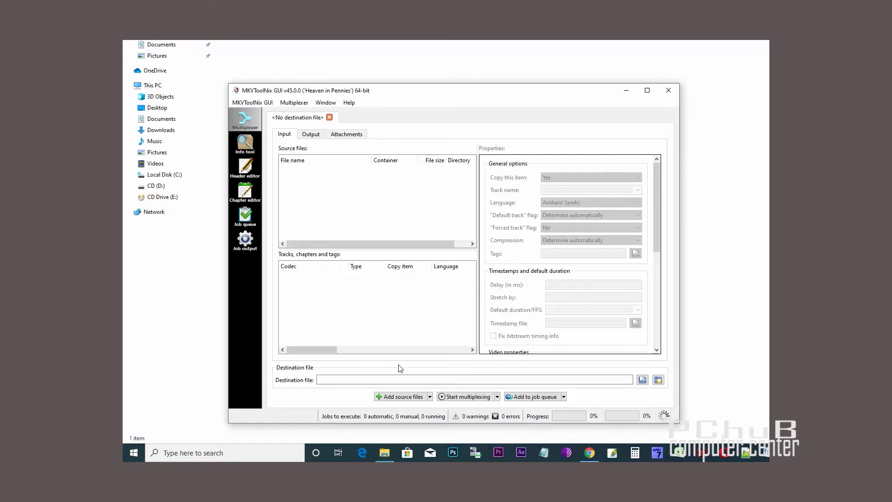
- Add 123.mkv, then exclude the English, Hindi and Tamil MP3 tracks and the first SubRip subtitle
click(409, 396)
double_click(328, 175)
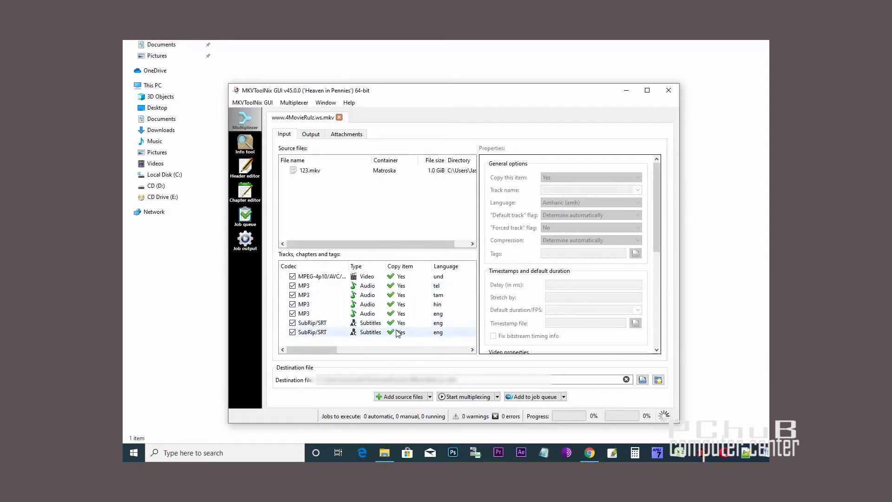
click(294, 313)
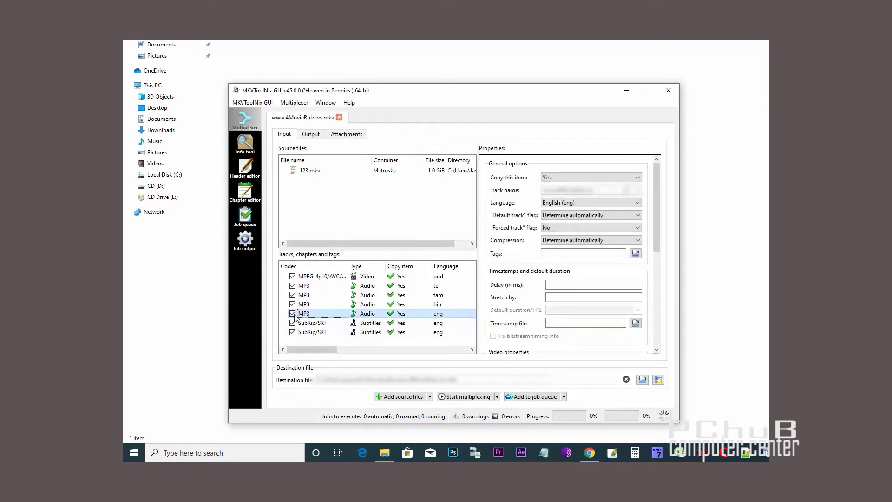
click(293, 305)
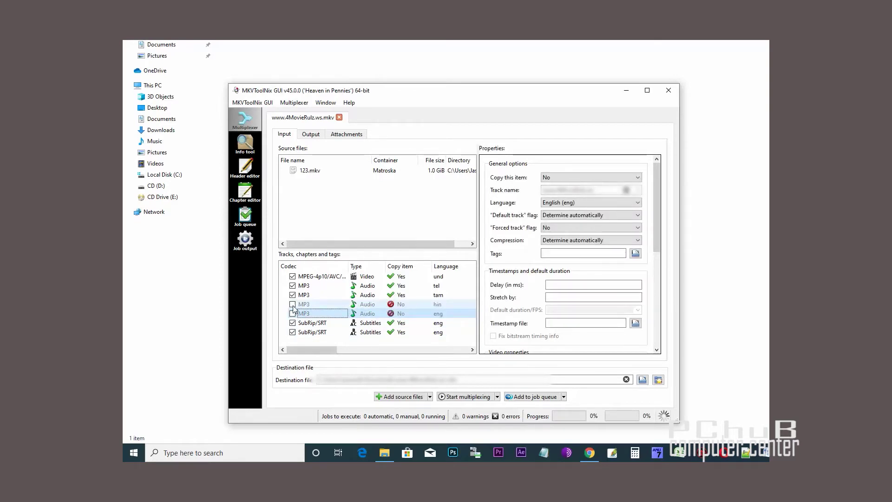
click(293, 297)
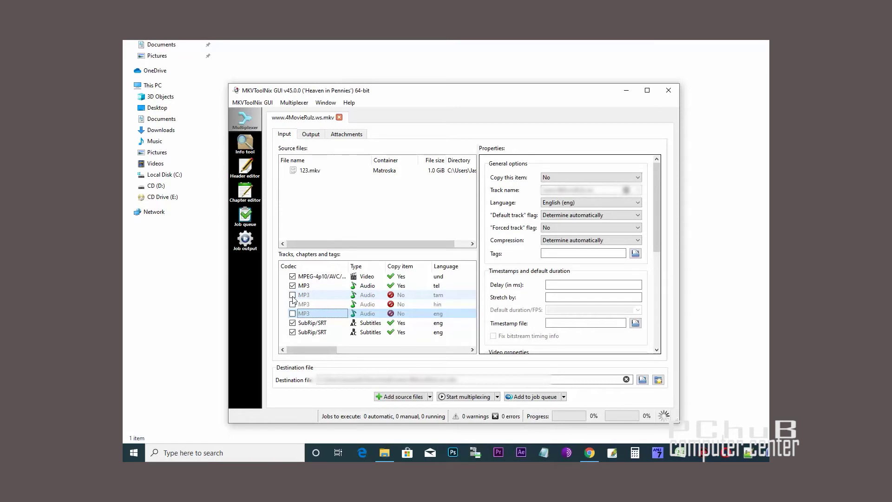
click(318, 286)
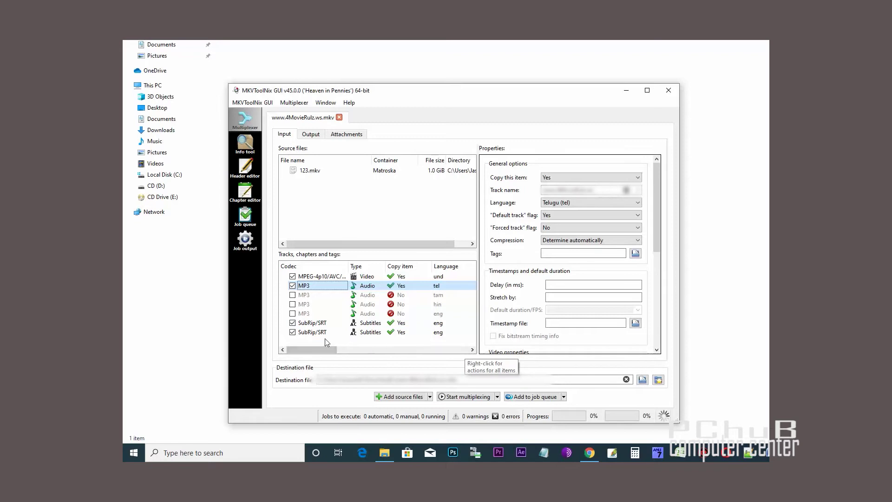
click(292, 322)
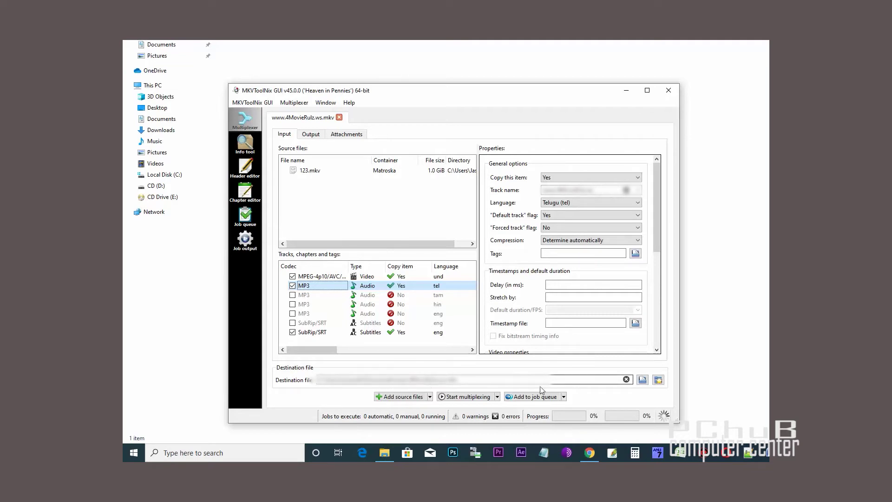
- Set the output file to 222.mkv in Downloads and start multiplexing
click(643, 380)
text(222)
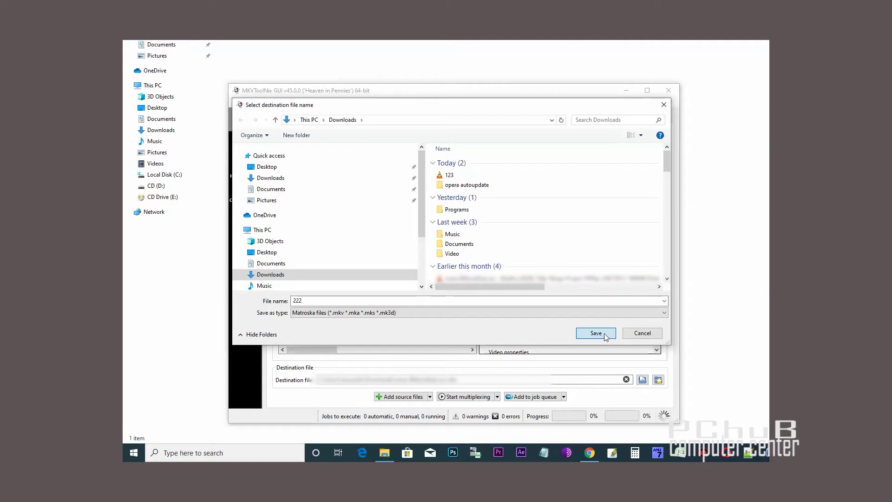
click(596, 333)
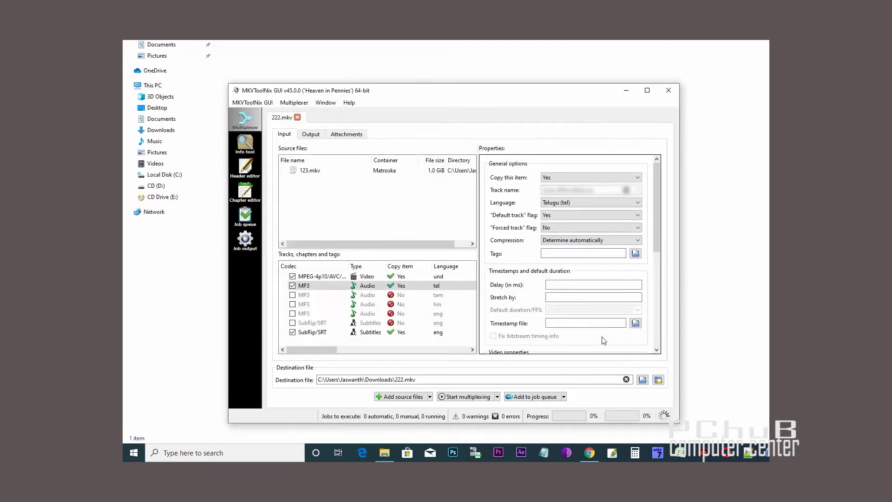
click(487, 397)
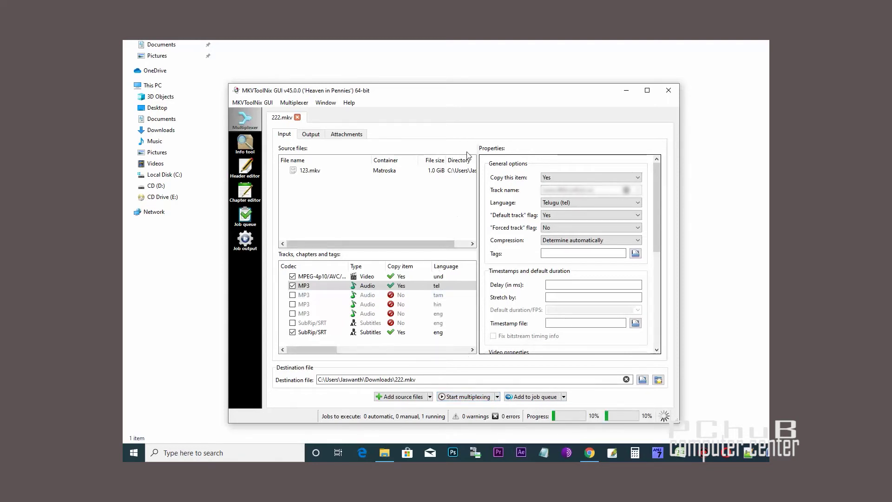
- Leave the track compression on Determine automatically while 222.mkv multiplexes to 100%
drag(476, 102, 455, 50)
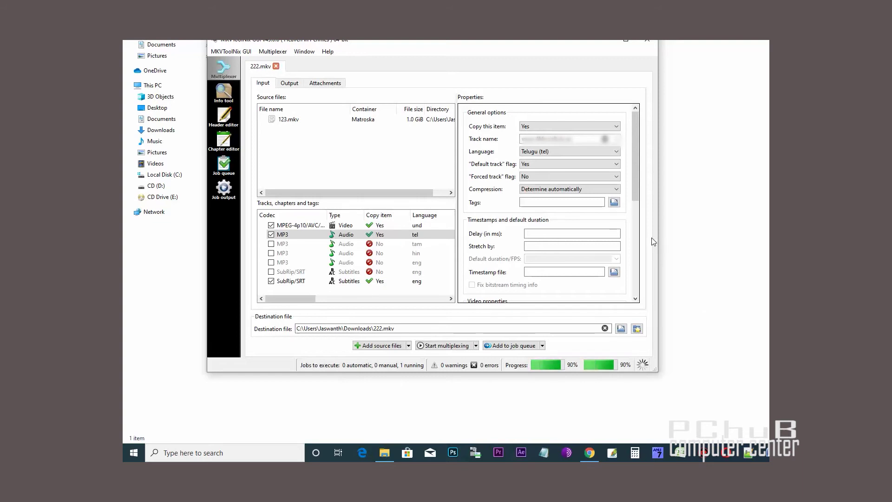
click(616, 189)
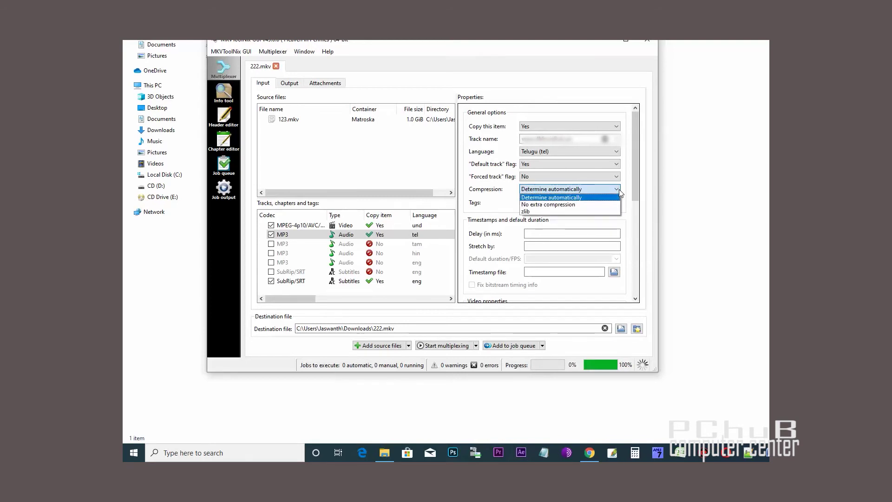
click(651, 203)
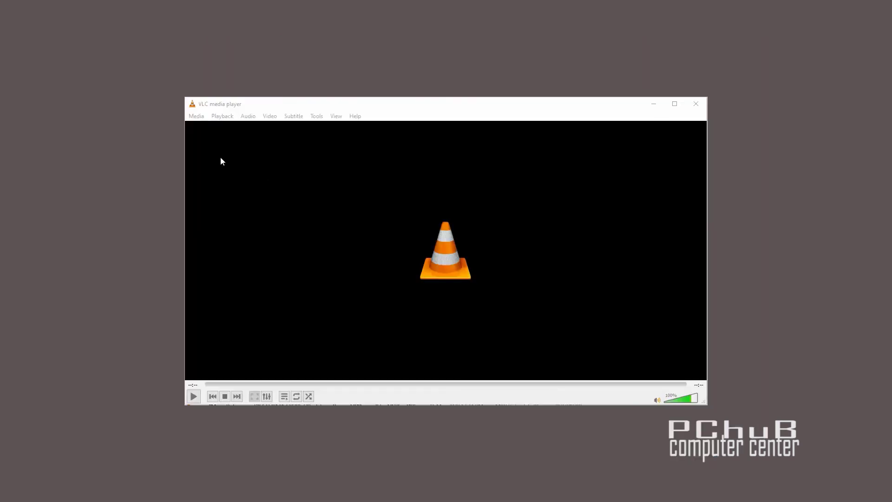
- Start a Media > Convert / Save job and add 222.mkv from Downloads
click(197, 117)
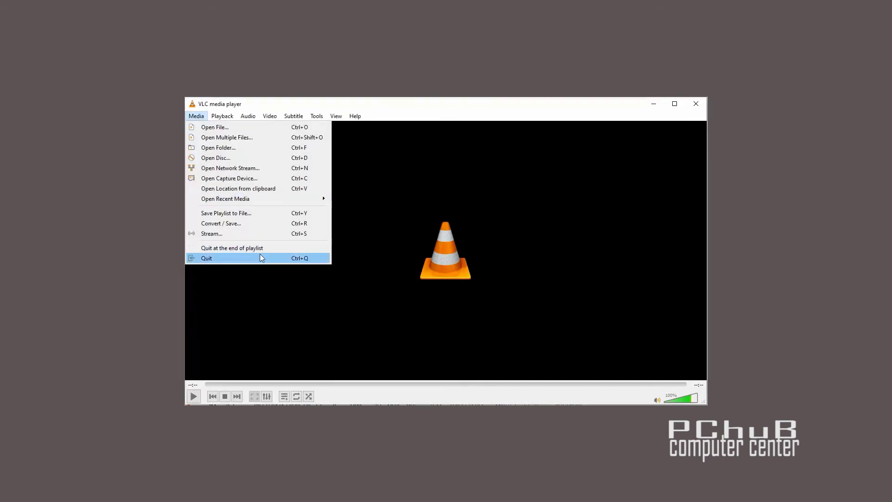
click(272, 225)
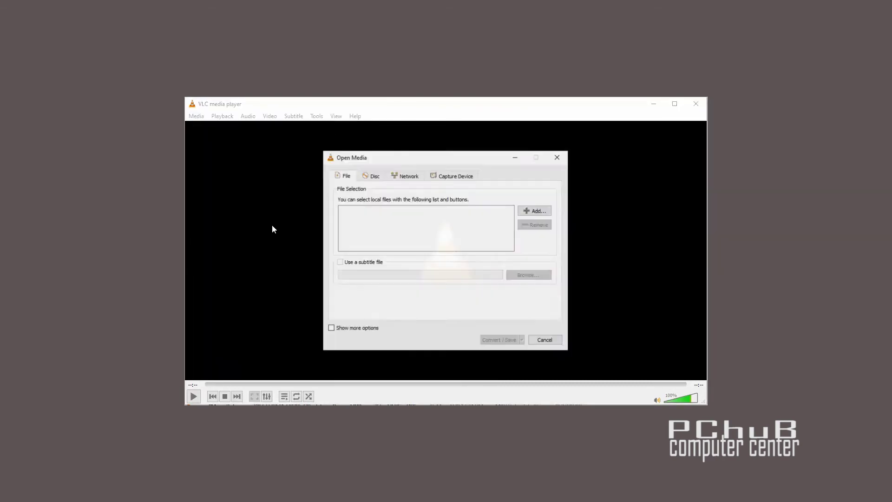
click(540, 213)
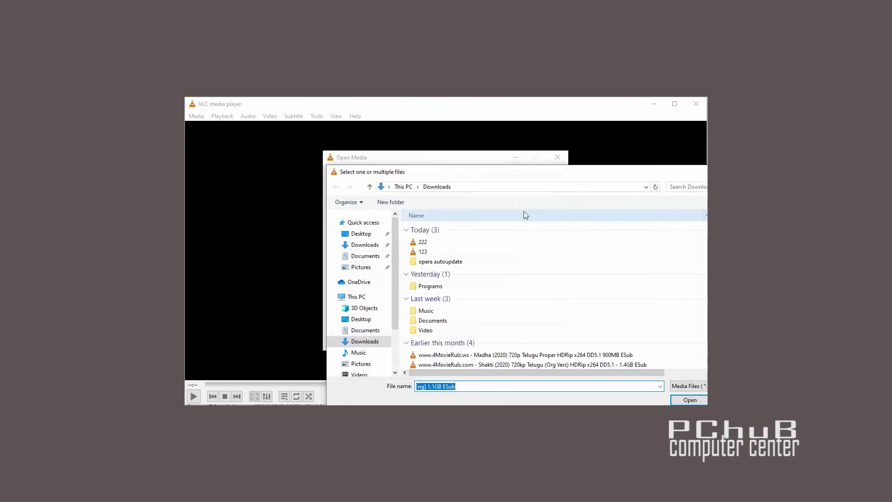
click(424, 243)
double_click(424, 242)
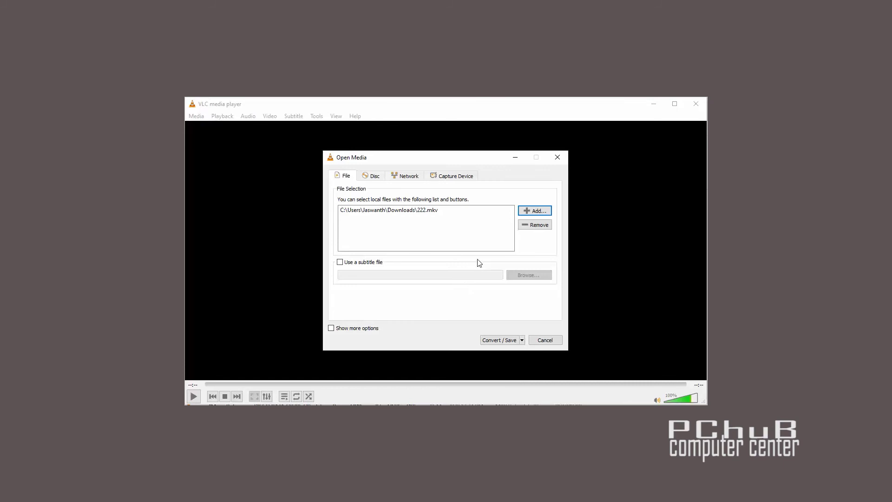
- Review the Video for MPEG4 720p TV/device profile's codec tabs and save it with MP4/MOV encapsulation
click(499, 340)
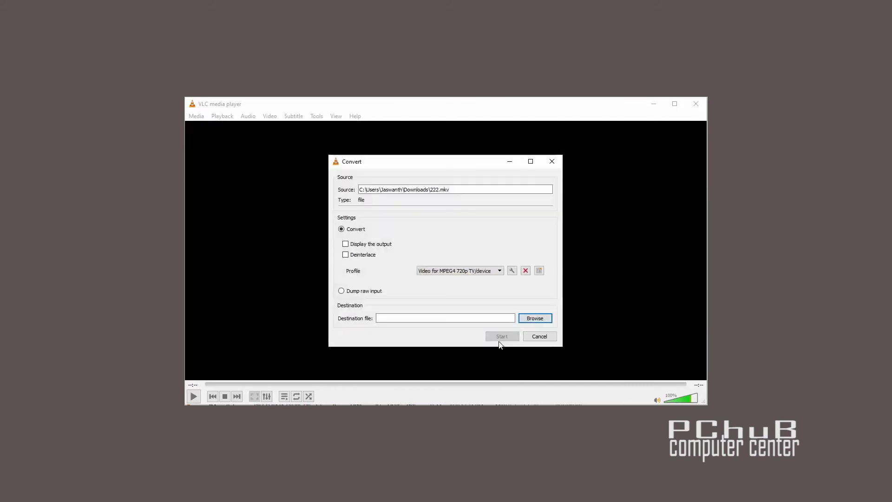
click(512, 270)
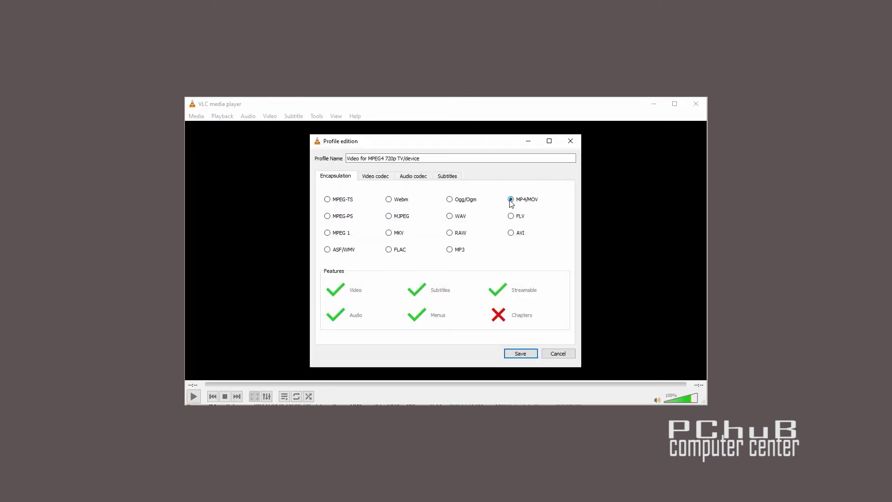
click(448, 180)
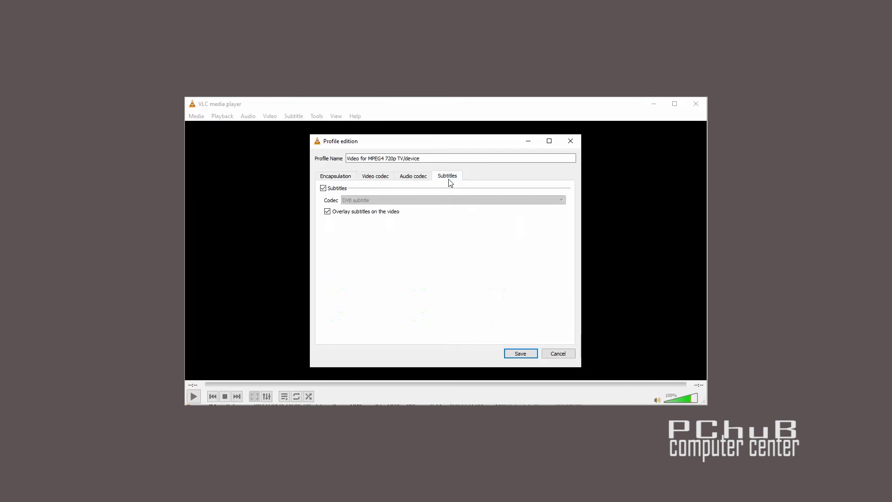
click(413, 179)
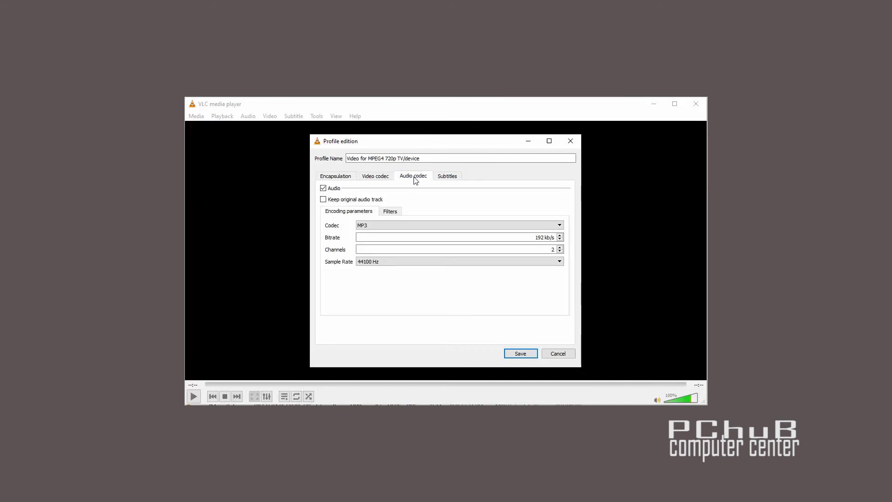
click(373, 180)
click(341, 178)
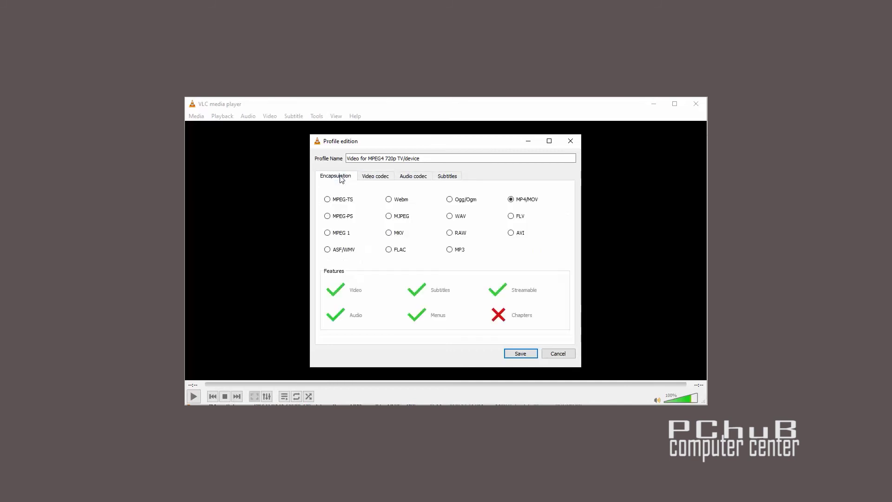
click(531, 358)
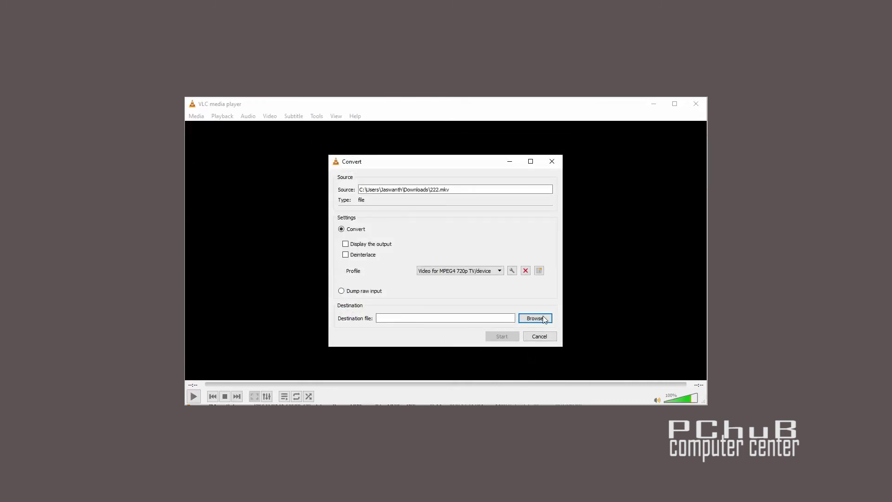
- Set VLC's conversion destination file to 3333.mp4 in the Downloads folder
click(532, 318)
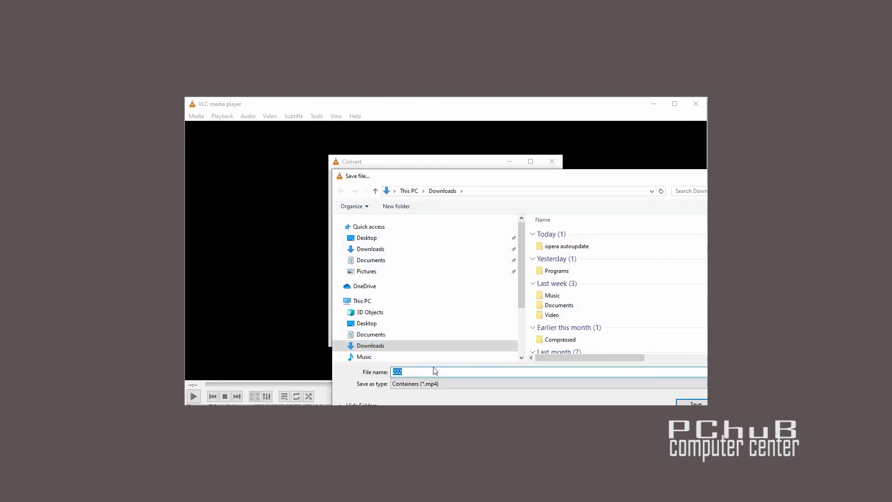
text(3333)
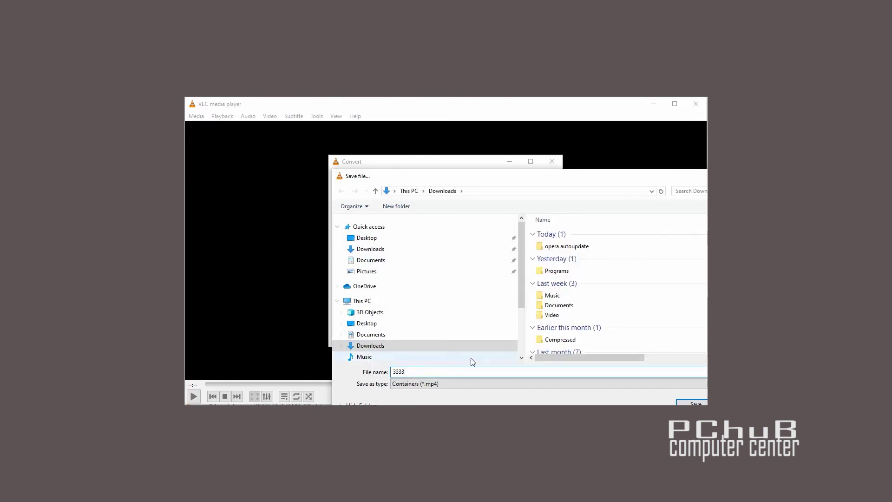
click(692, 402)
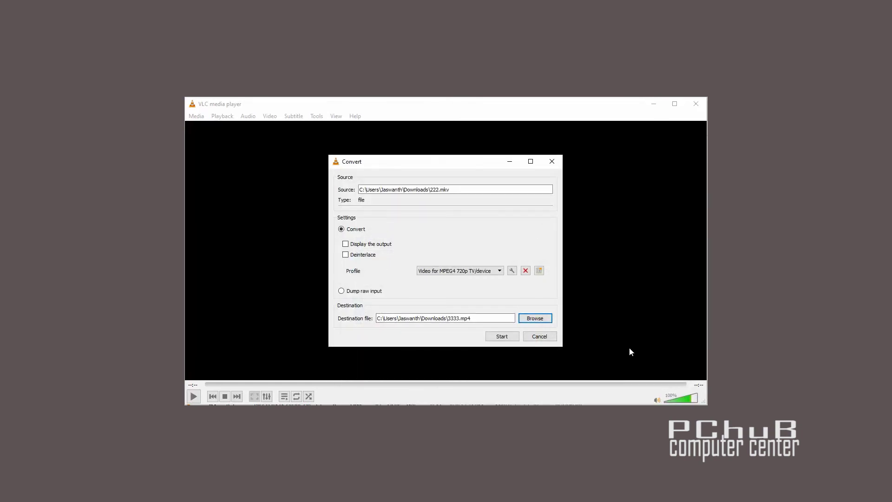